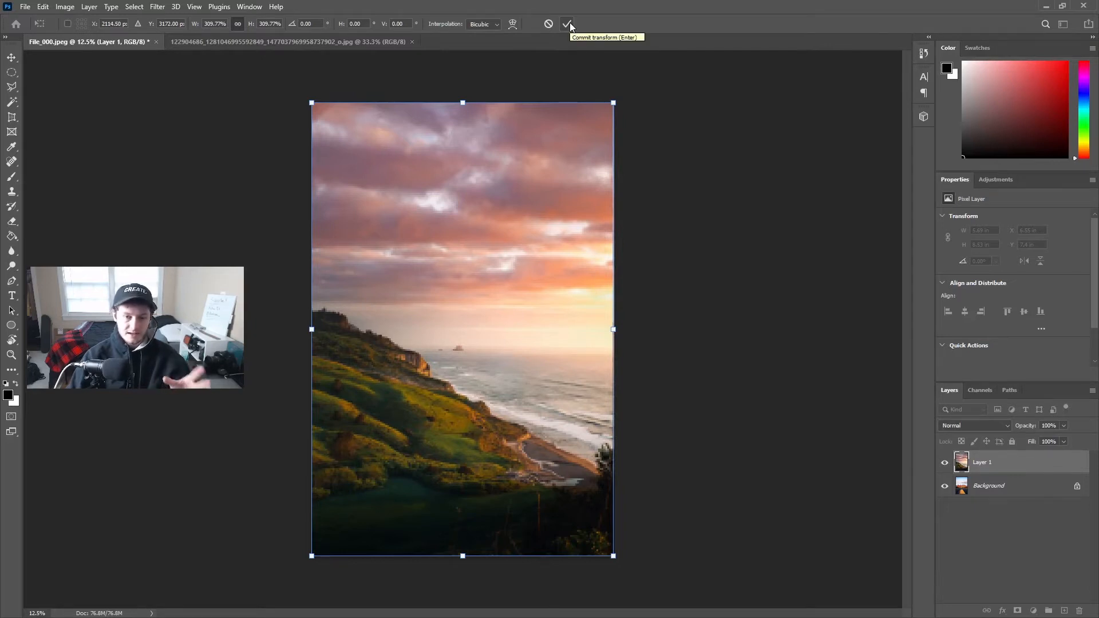
# - Apply the sunset layer's transform and place a duplicate of the Background layer above Layer 1
pyautogui.click(569, 23)
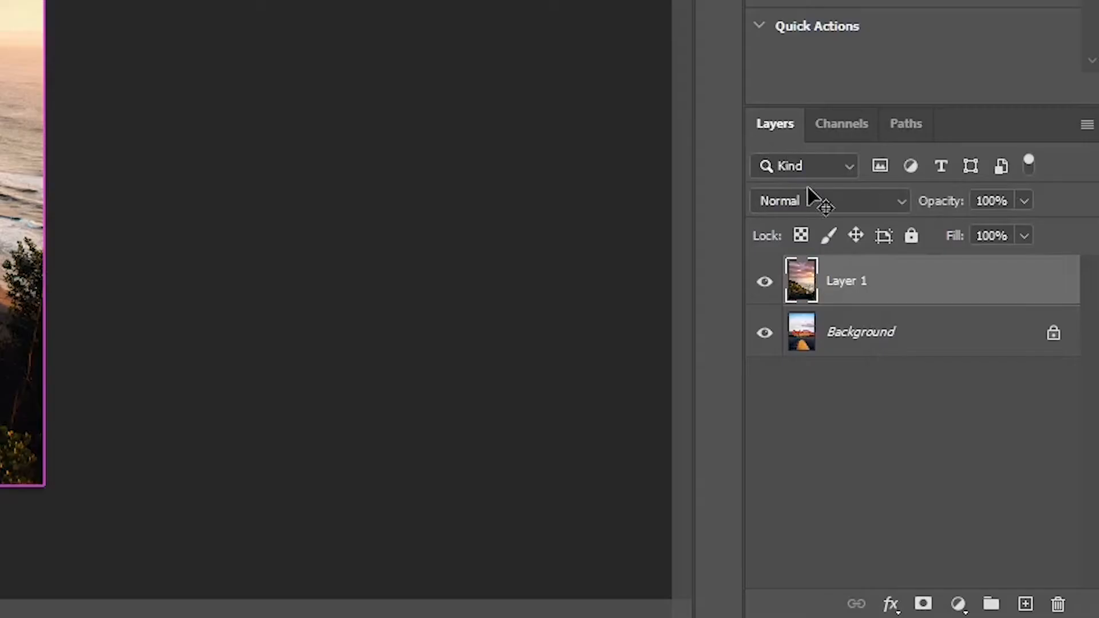
pyautogui.click(938, 344)
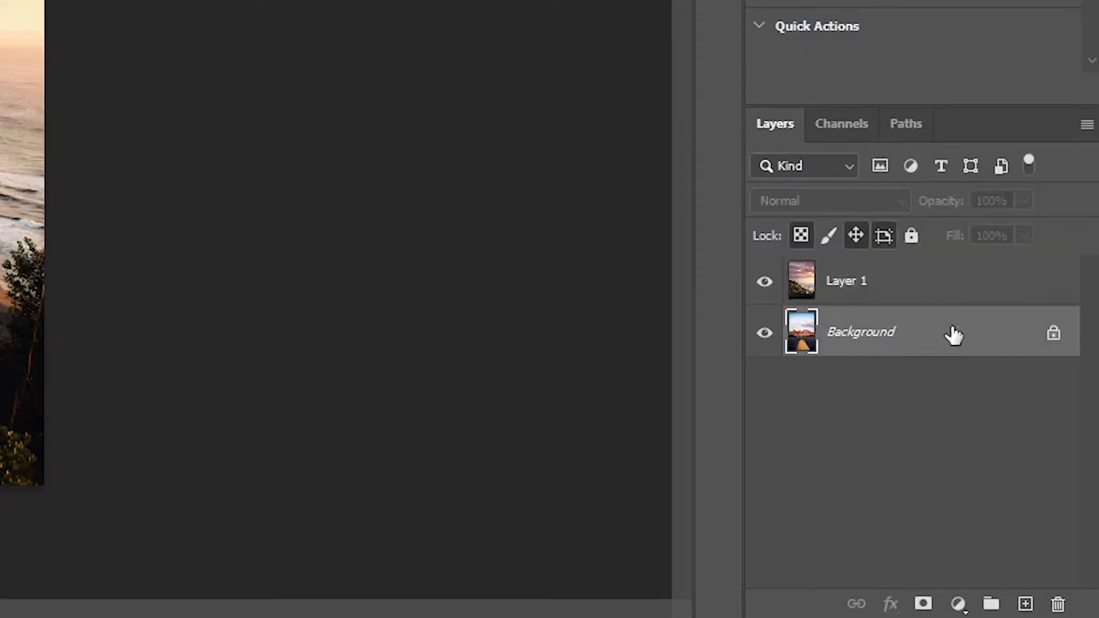
pyautogui.hotkey('ctrl', 'j')
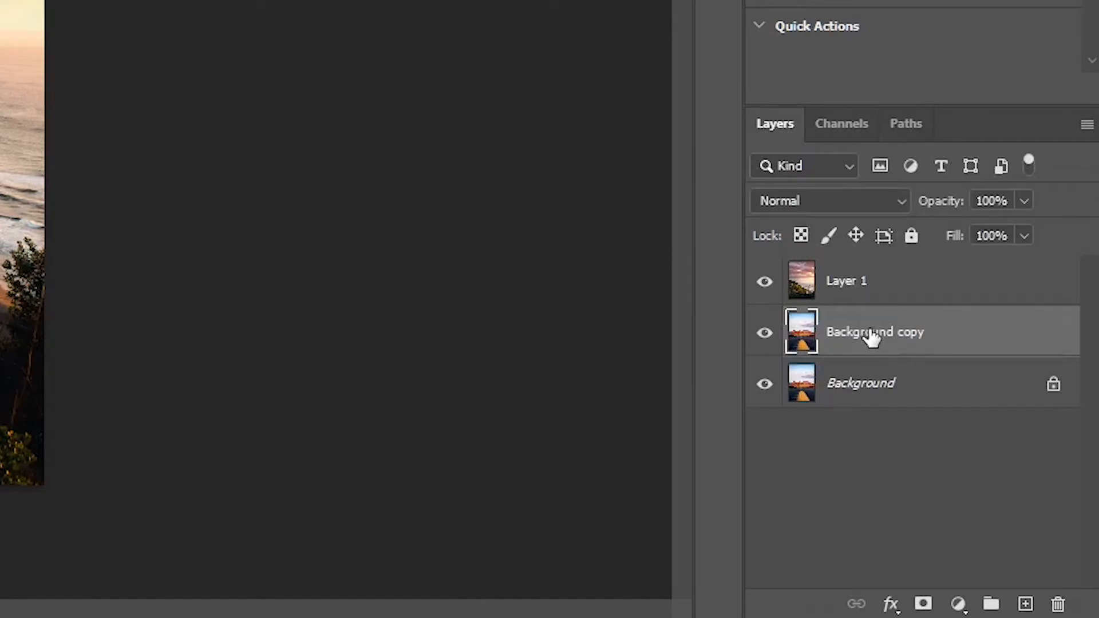
pyautogui.moveTo(871, 338); pyautogui.dragTo(864, 263)
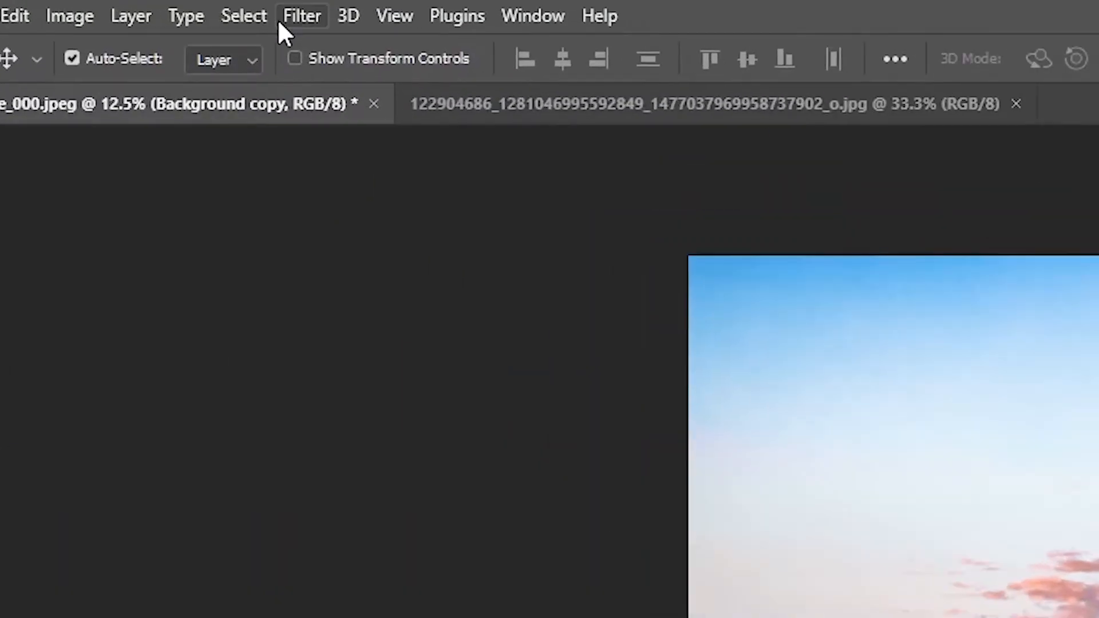
# - Select the sky on the Background copy layer with the automatic Sky selection
pyautogui.click(268, 15)
pyautogui.click(340, 381)
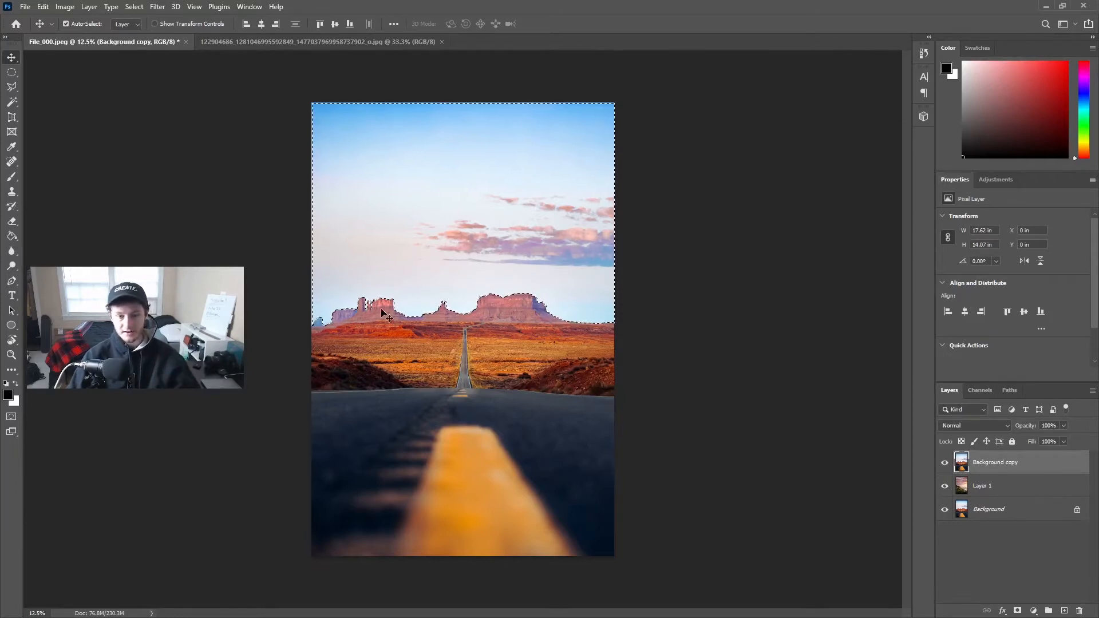
# - Inspect the sky selection's edge closely along the rock formations, undoing any accidental move of the selected pixels
pyautogui.scroll(6, 362, 342)
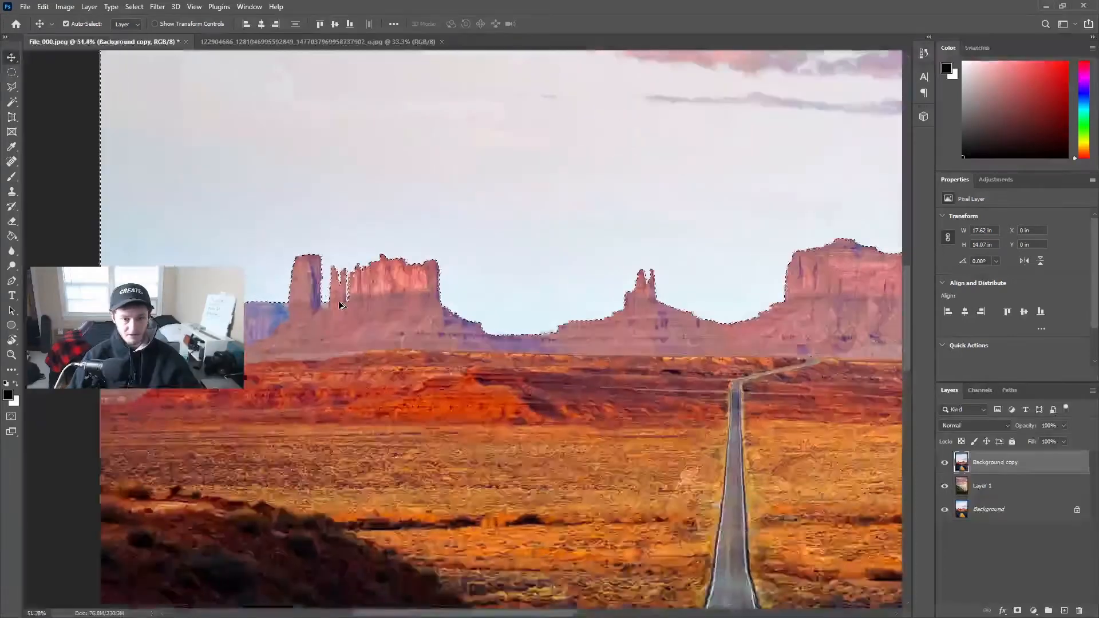
pyautogui.scroll(2, 339, 305)
pyautogui.moveTo(651, 312); pyautogui.dragTo(550, 310)
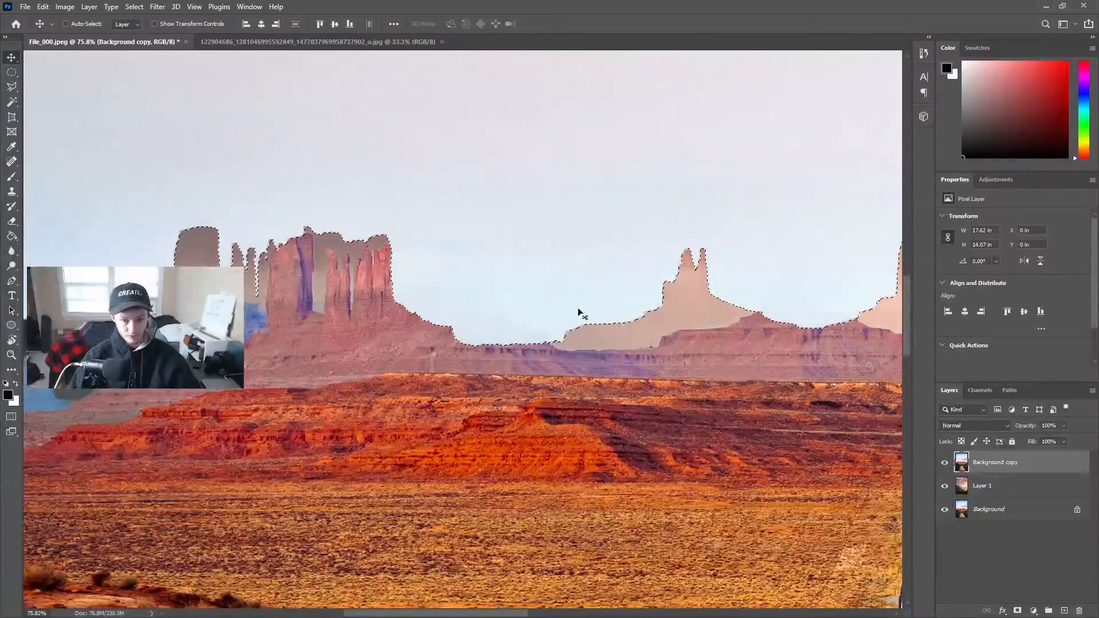
pyautogui.hotkey('ctrl', 'z')
pyautogui.hotkey('ctrl', 'd')
pyautogui.moveTo(658, 297); pyautogui.dragTo(222, 321)
pyautogui.moveTo(651, 307); pyautogui.dragTo(258, 328)
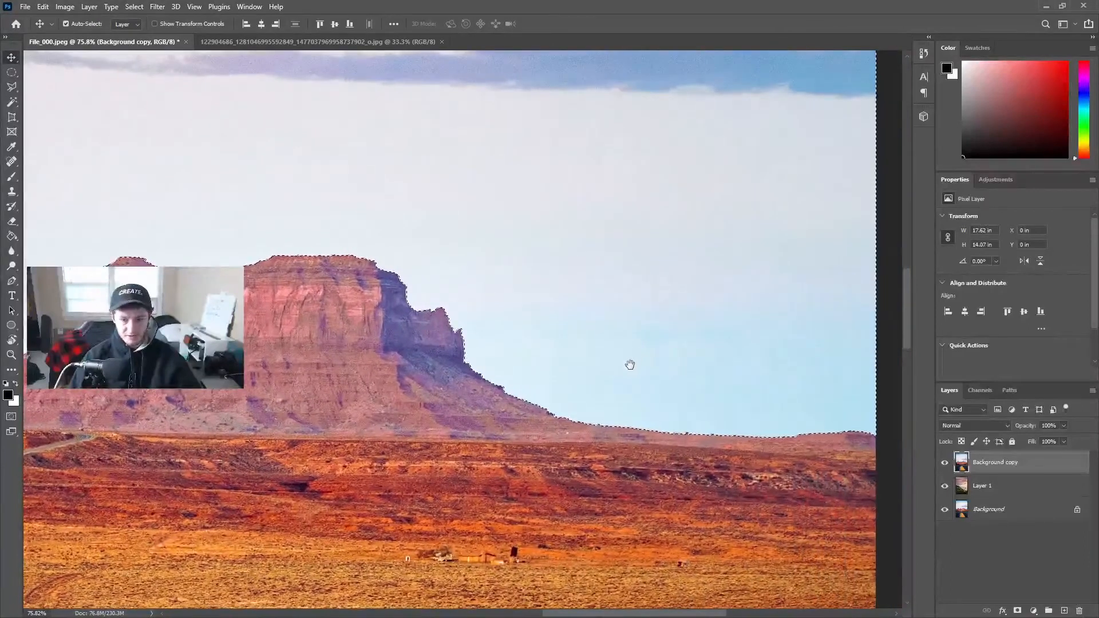
# - Invert the sky selection to cover the foreground and turn it into a layer mask on Background copy
pyautogui.scroll(-5, 577, 363)
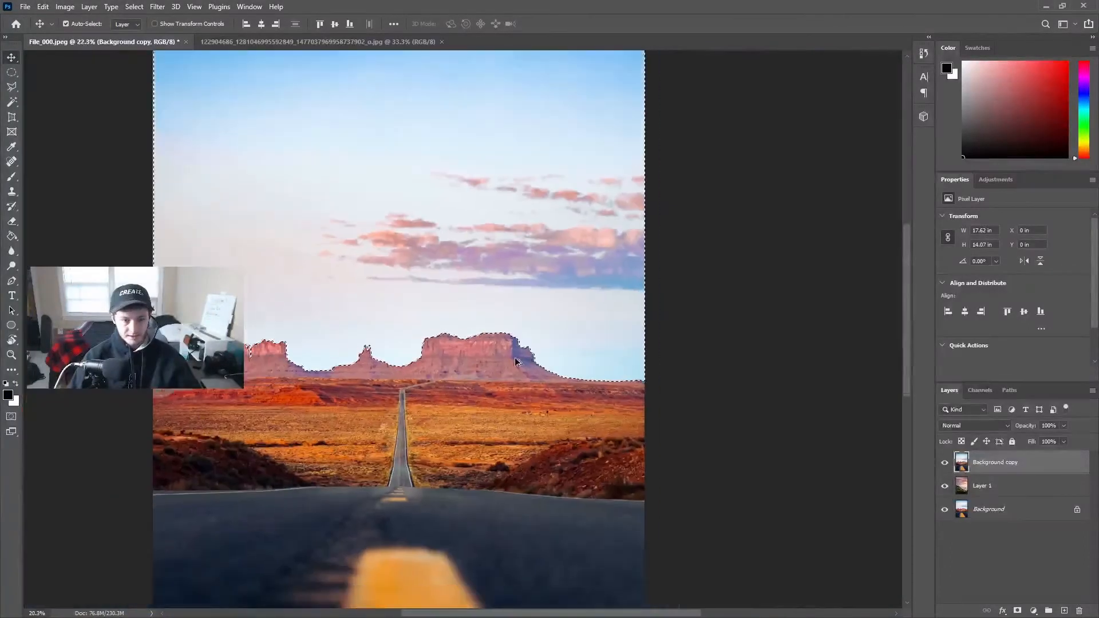
pyautogui.scroll(-3, 449, 357)
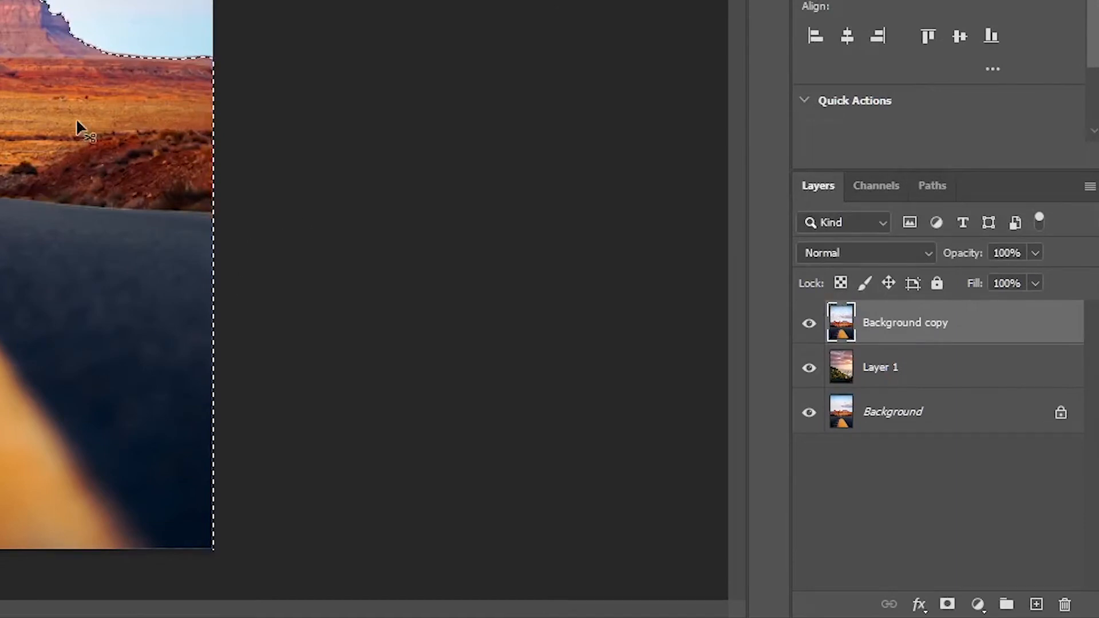
pyautogui.click(947, 606)
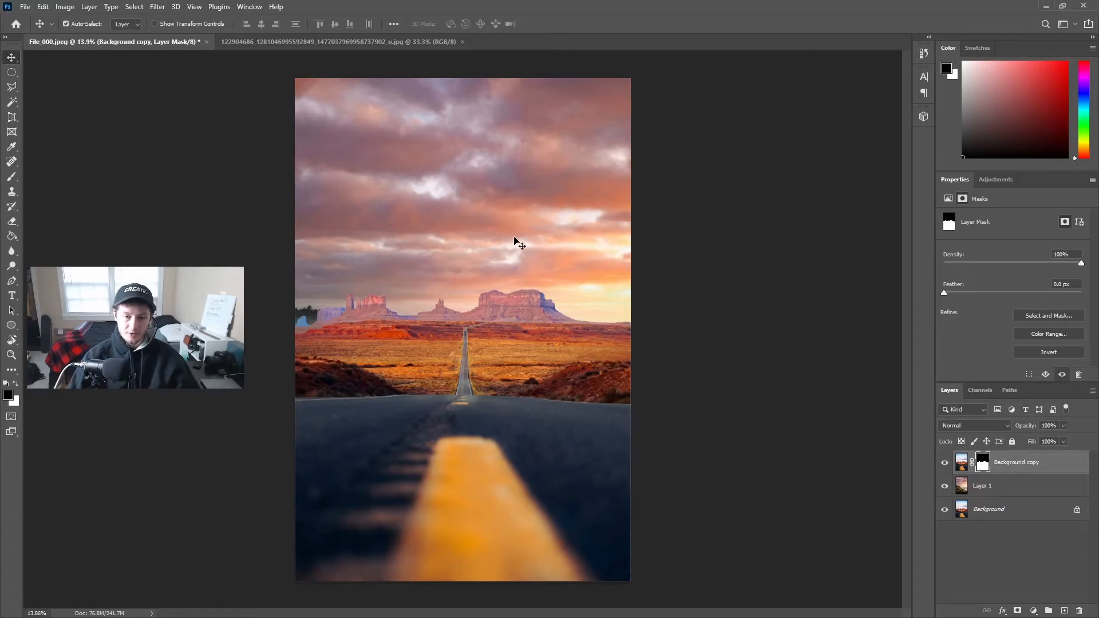
# - Flip the sunset image on Layer 1 horizontally with Free Transform
pyautogui.click(961, 481)
pyautogui.hotkey('ctrl', 't')
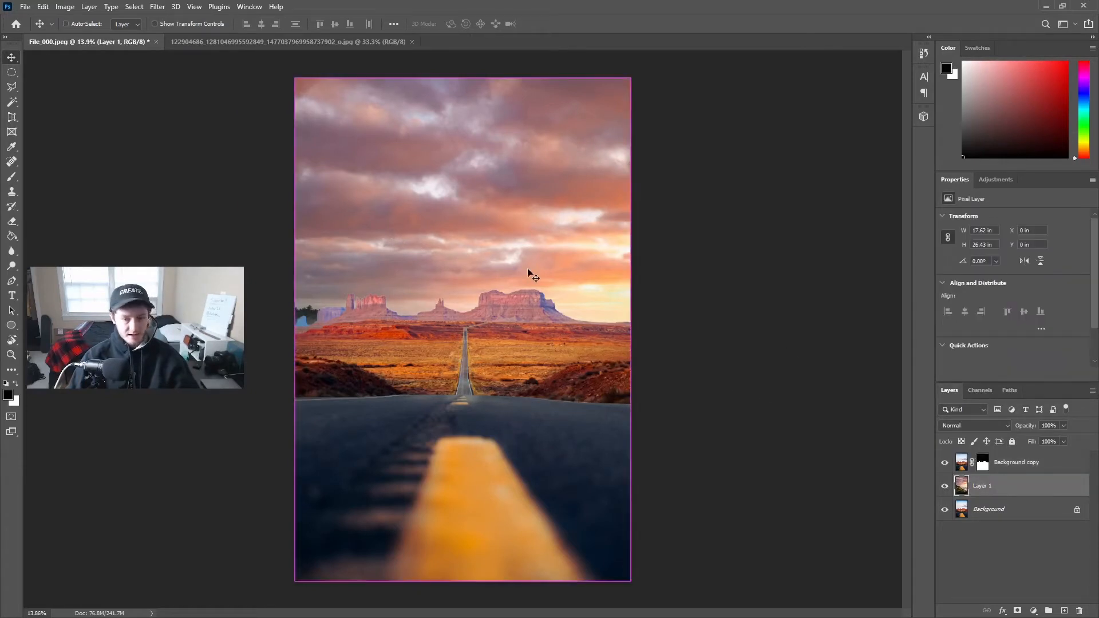
pyautogui.rightClick(485, 225)
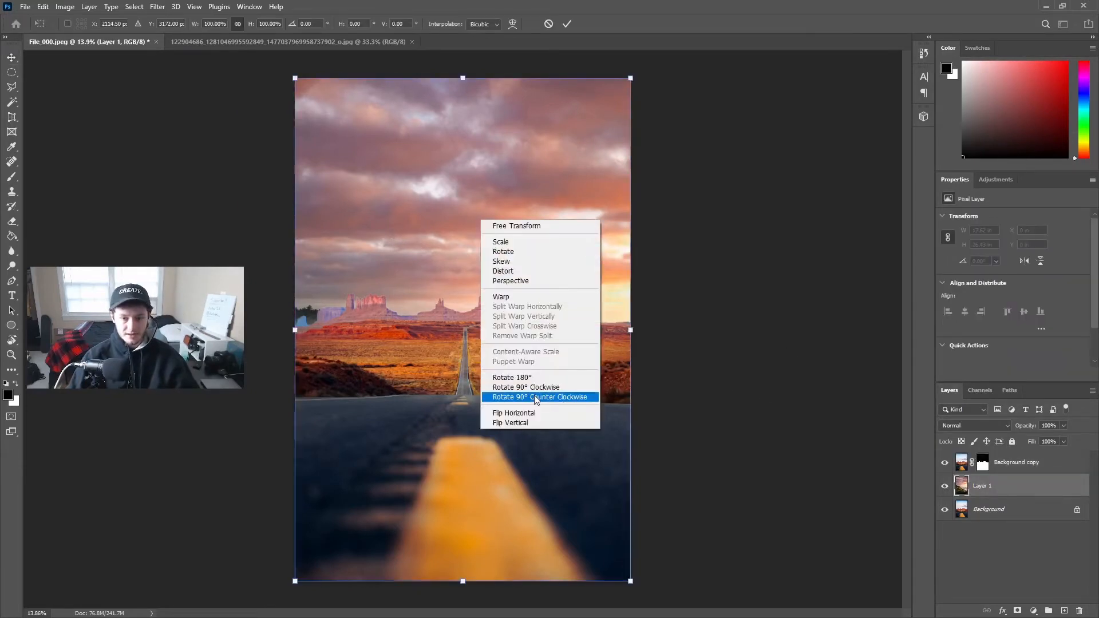
pyautogui.click(531, 410)
pyautogui.moveTo(525, 269)
pyautogui.mouseDown()
pyautogui.moveTo(516, 256)
pyautogui.moveTo(523, 270)
pyautogui.mouseUp()
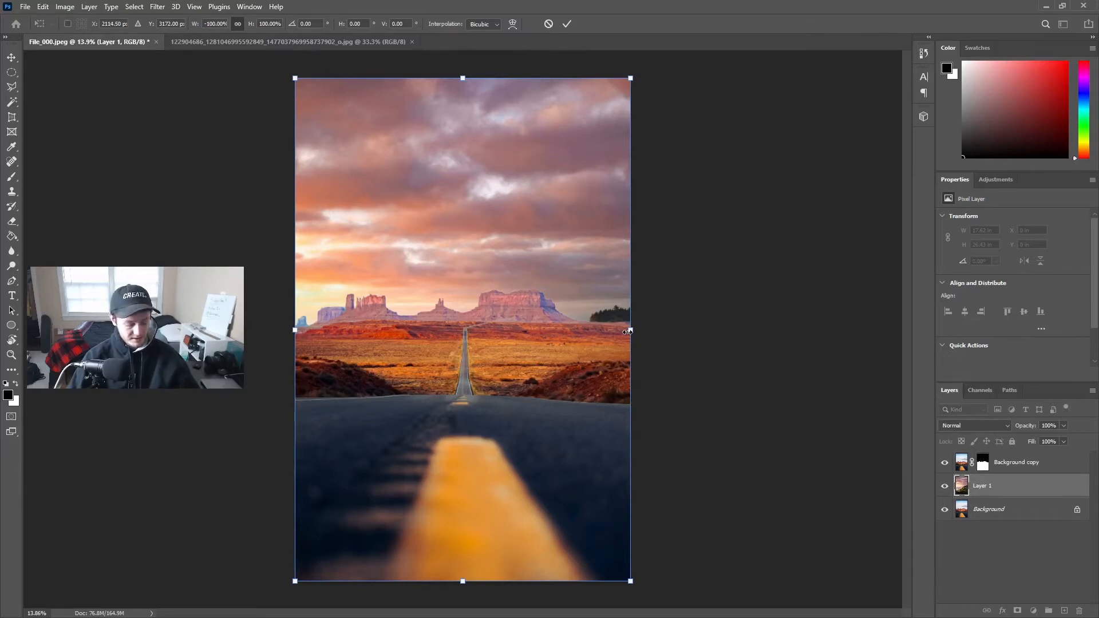
# - Stretch Layer 1 to about 134.57% width and 106.35% height, extending it beyond the canvas, and commit the transform
pyautogui.moveTo(630, 331); pyautogui.dragTo(749, 344)
pyautogui.moveTo(662, 329); pyautogui.dragTo(661, 327)
pyautogui.moveTo(561, 542); pyautogui.dragTo(567, 527)
pyautogui.moveTo(520, 565); pyautogui.dragTo(520, 582)
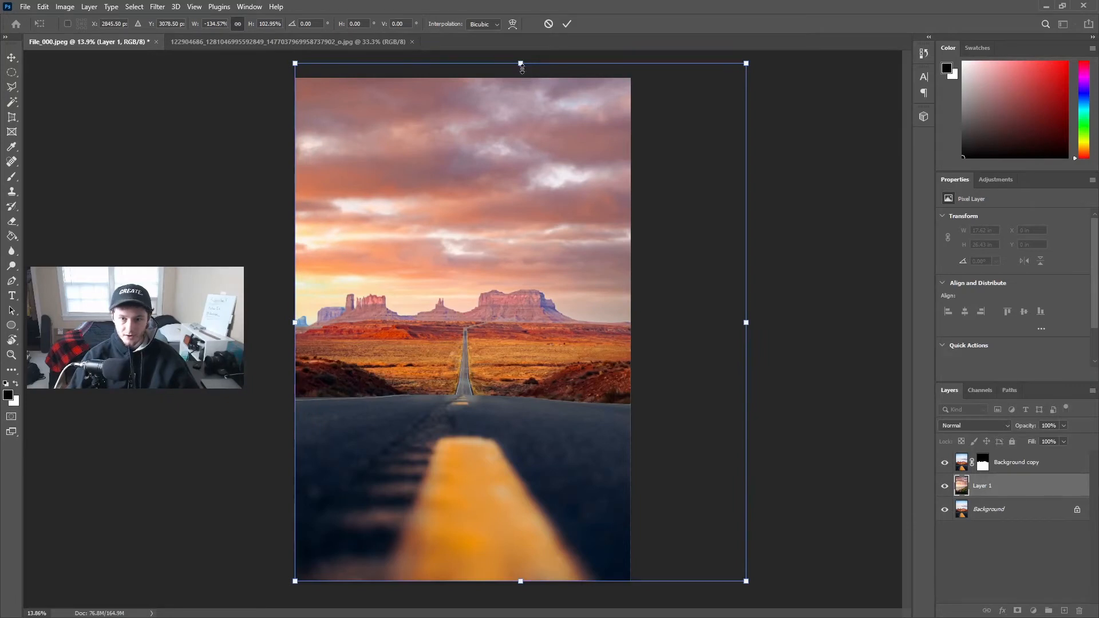
pyautogui.moveTo(520, 65); pyautogui.dragTo(520, 45)
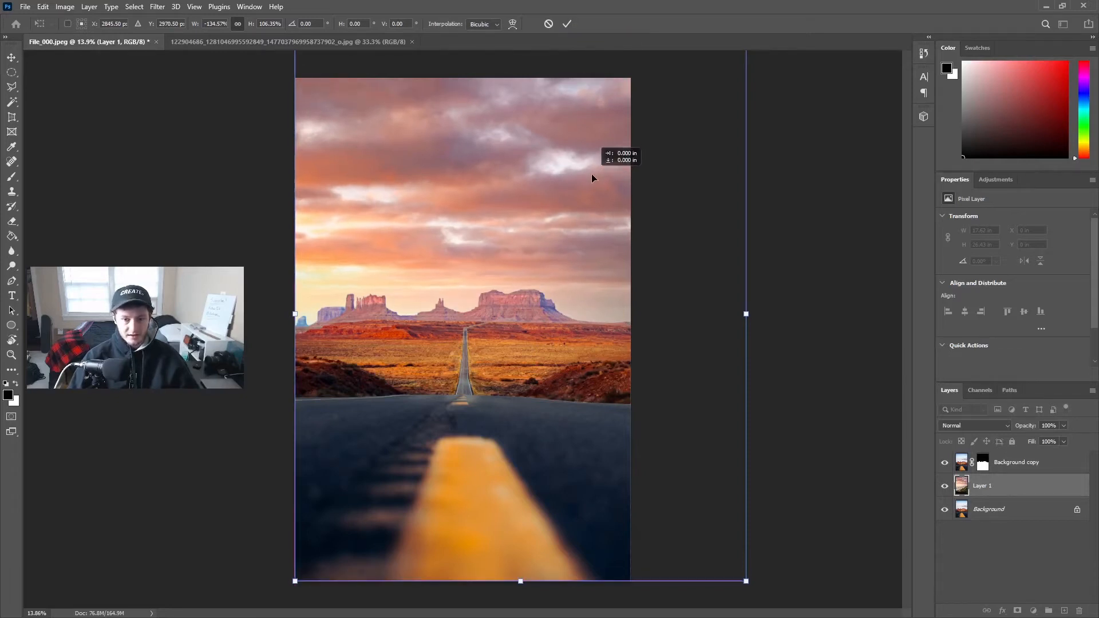
pyautogui.click(567, 24)
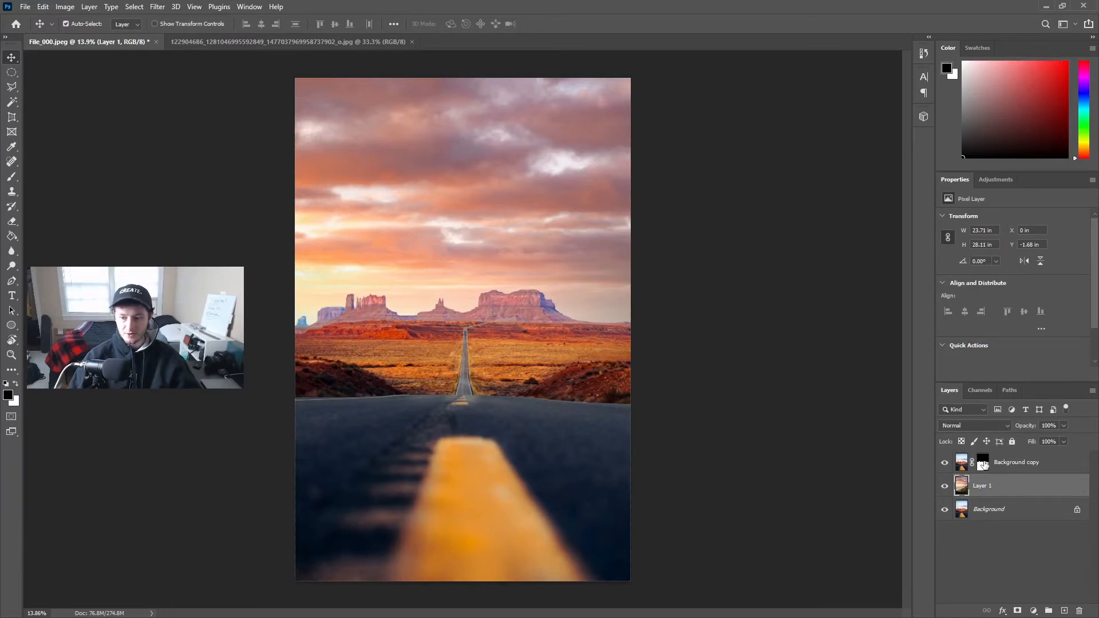
# - Target the Background copy's layer mask and set up the Brush tool at size 500 with white as the foreground color
pyautogui.click(983, 465)
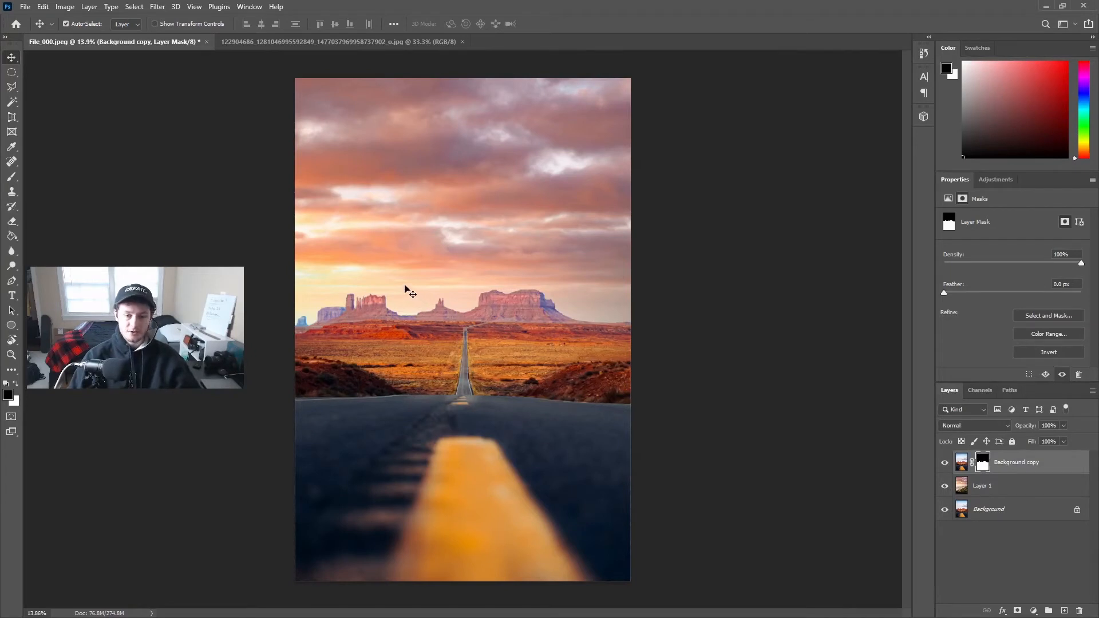
pyautogui.press('b')
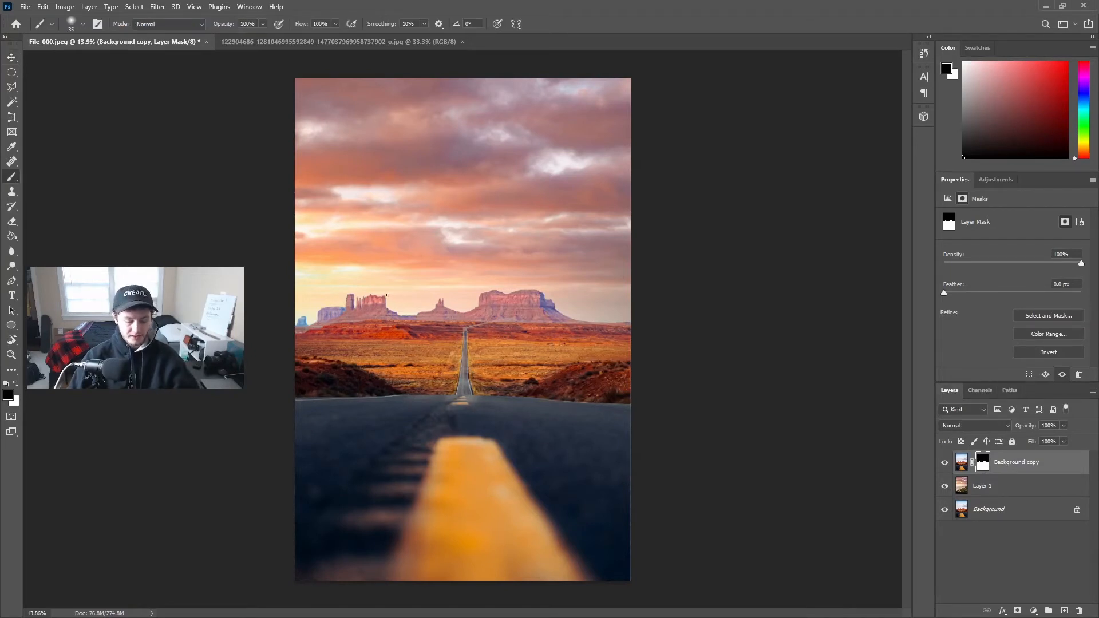
pyautogui.press(']')
pyautogui.press(']')
pyautogui.press(']')
pyautogui.press(']')
pyautogui.press(']')
pyautogui.press(']')
pyautogui.press(']')
pyautogui.press(']')
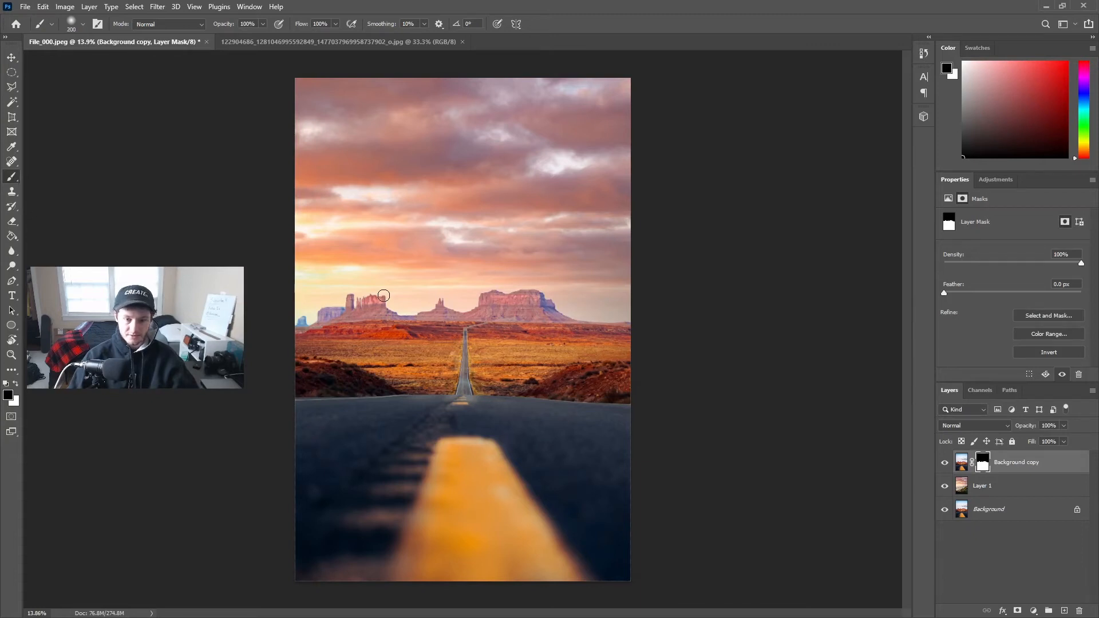
pyautogui.scroll(1, 389, 303)
pyautogui.press('x')
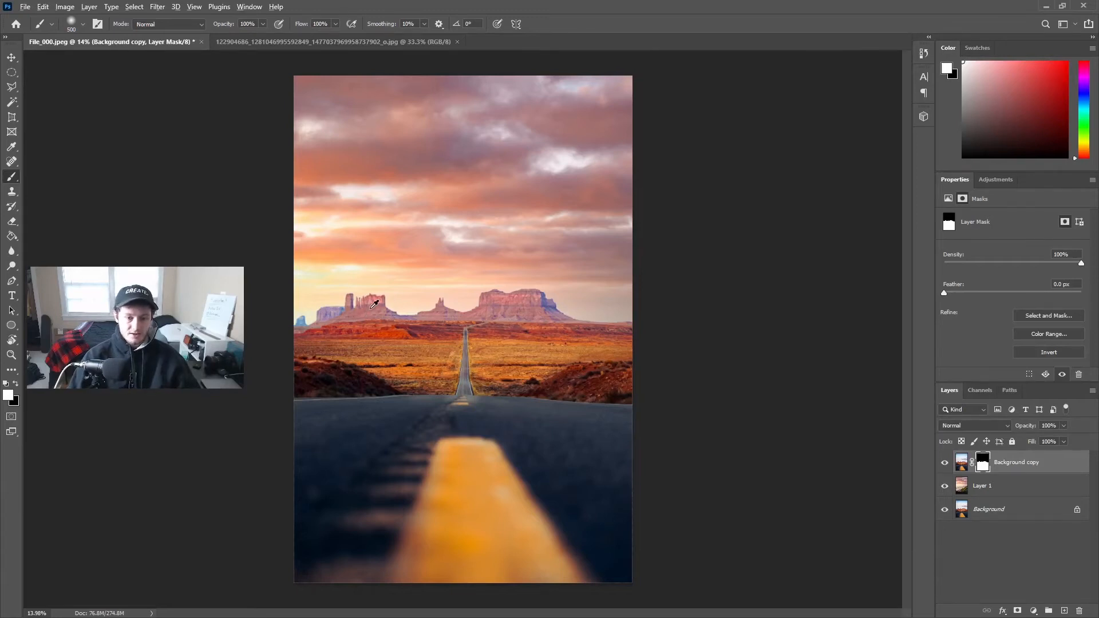
# - Dab the mask near the far-left butte and shrink the brush repeatedly for fine touch-ups along its edge
pyautogui.scroll(5, 380, 310)
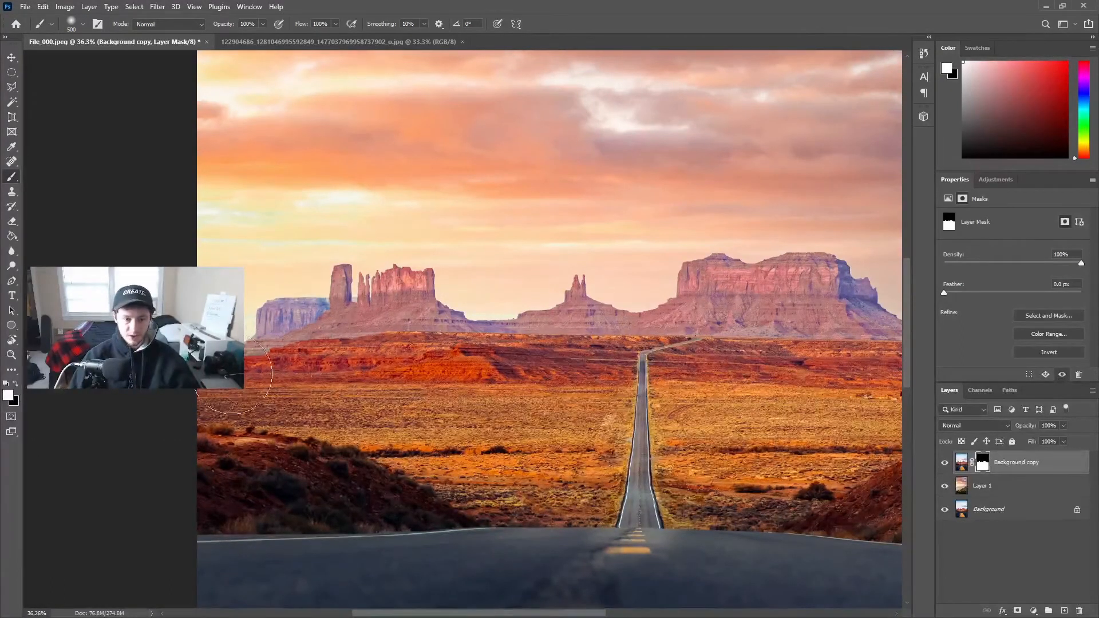
pyautogui.click(295, 325)
pyautogui.press('[')
pyautogui.press('[')
pyautogui.press('[')
pyautogui.press('[')
pyautogui.press('[')
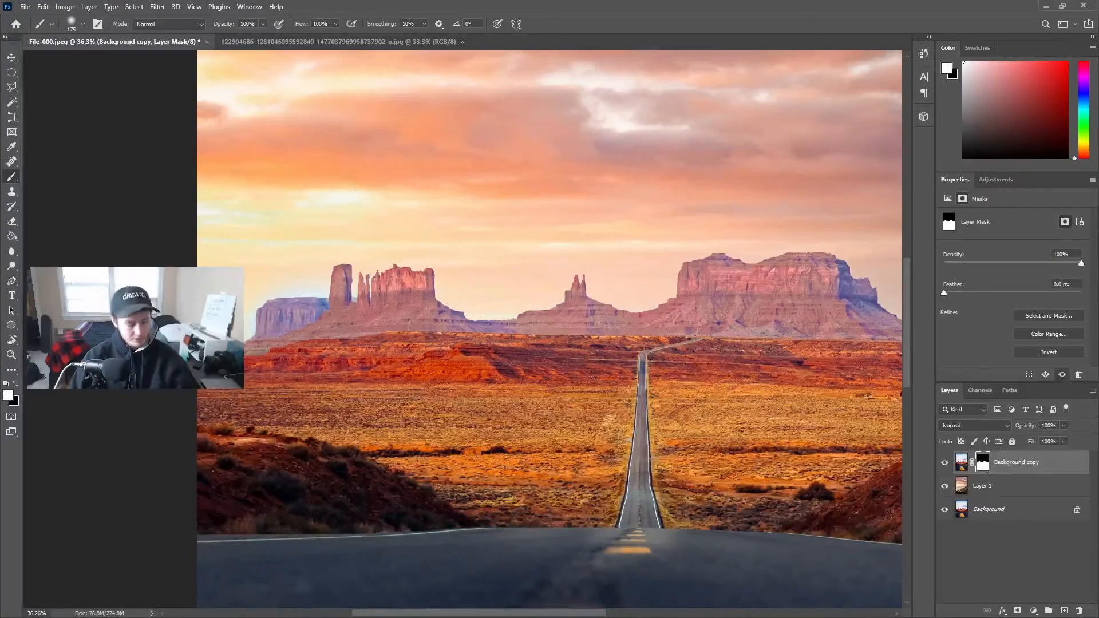
pyautogui.scroll(5, 217, 343)
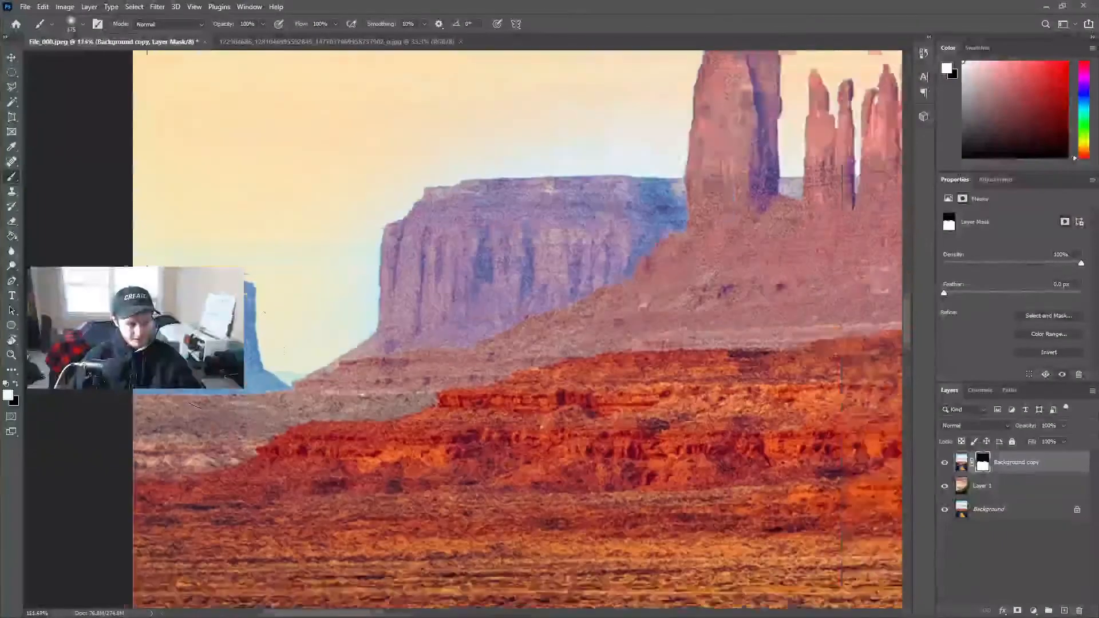
pyautogui.press('[')
pyautogui.press('[')
pyautogui.press('[')
pyautogui.press('[')
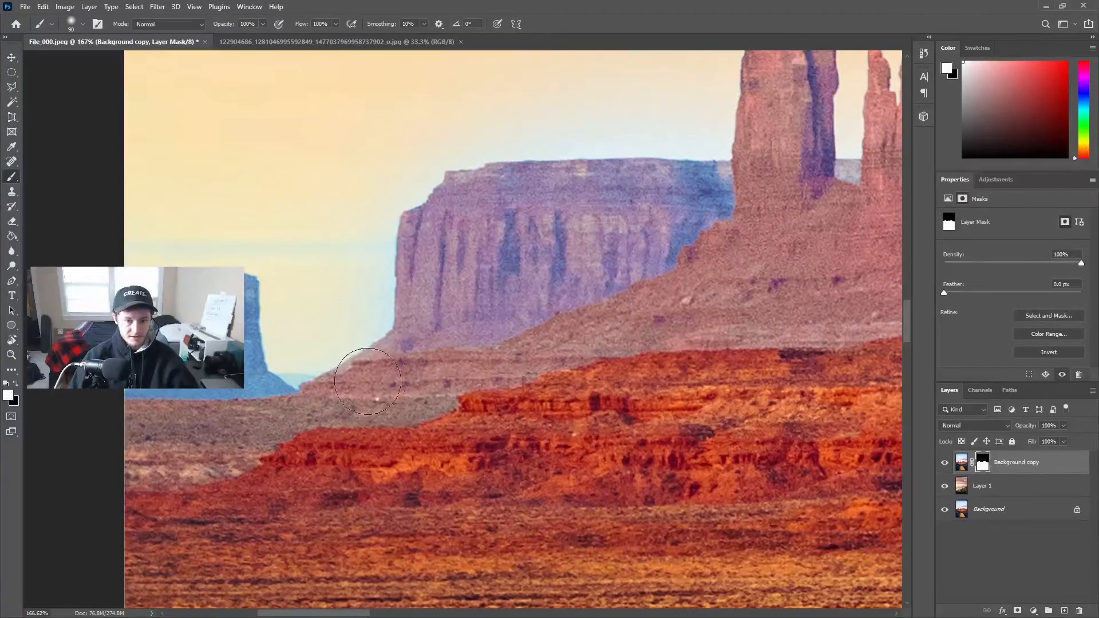
pyautogui.press('[')
pyautogui.press('[')
pyautogui.press('[')
pyautogui.press('[')
pyautogui.press('[')
pyautogui.press('[')
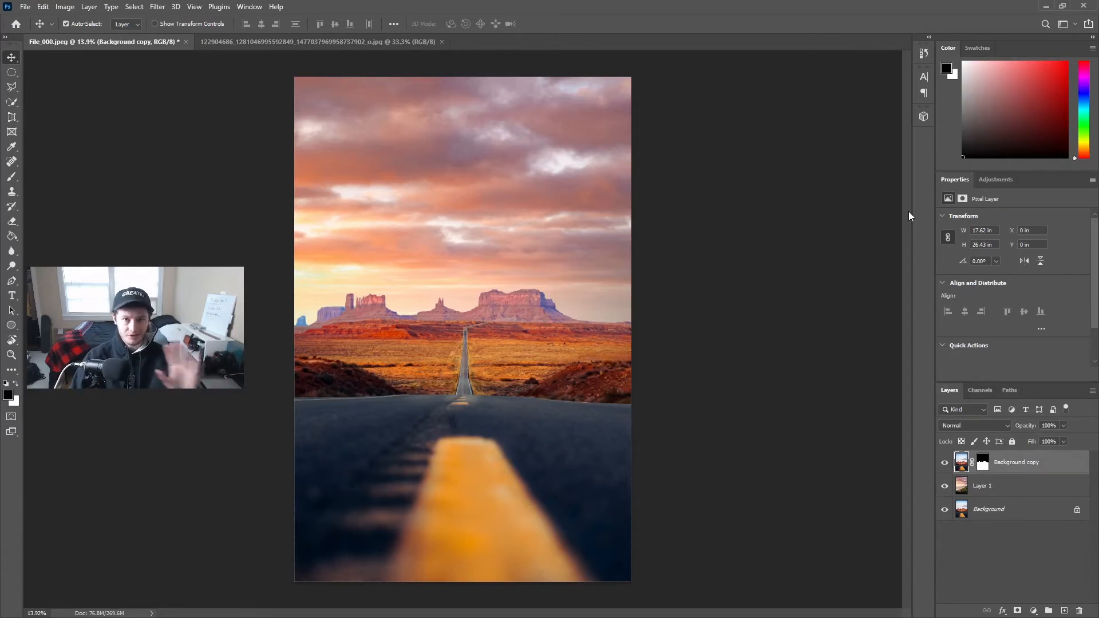
# - Add a Color Balance adjustment layer with midtones at red +4, green +3 and yellow -2, and try cyan at -26
pyautogui.click(980, 180)
pyautogui.click(974, 222)
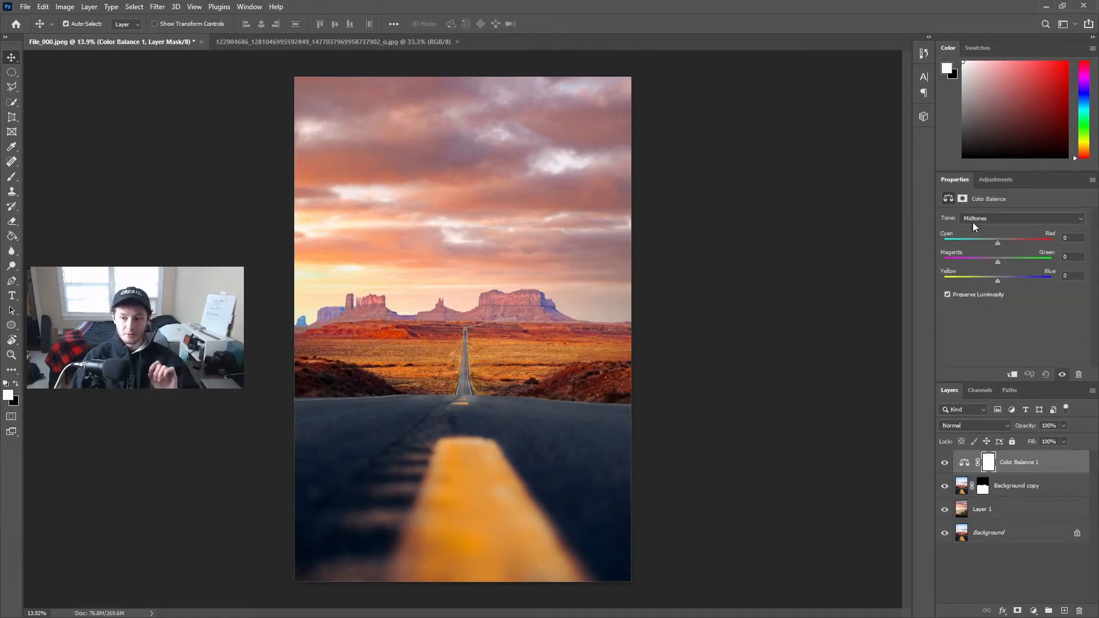
pyautogui.moveTo(998, 243); pyautogui.dragTo(1000, 243)
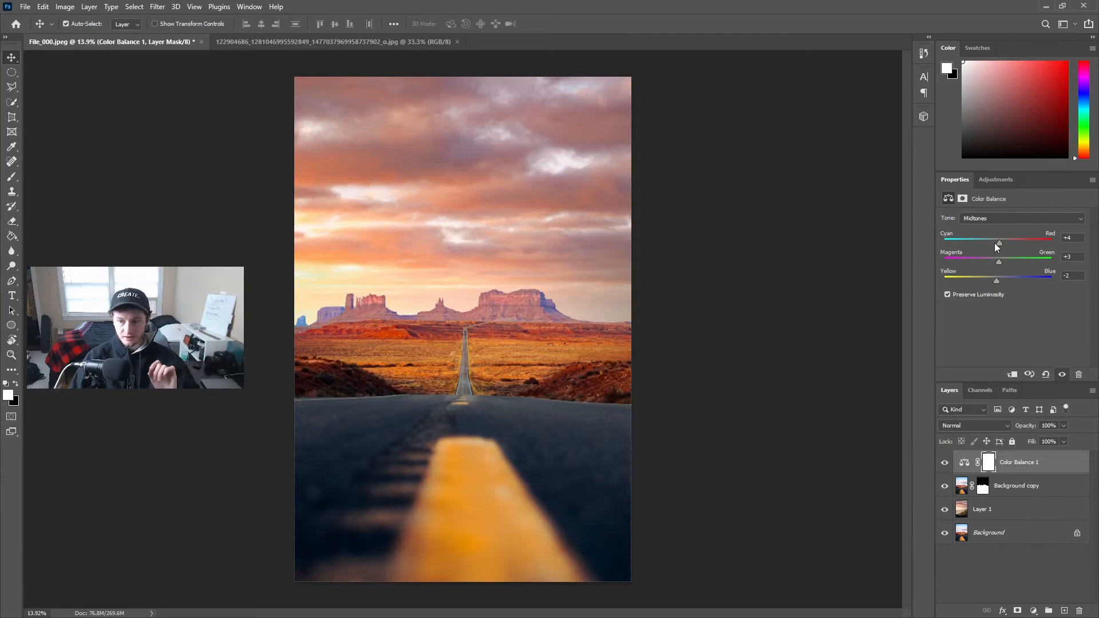
pyautogui.moveTo(999, 243)
pyautogui.mouseDown()
pyautogui.moveTo(1044, 241)
pyautogui.moveTo(937, 237)
pyautogui.moveTo(984, 237)
pyautogui.mouseUp()
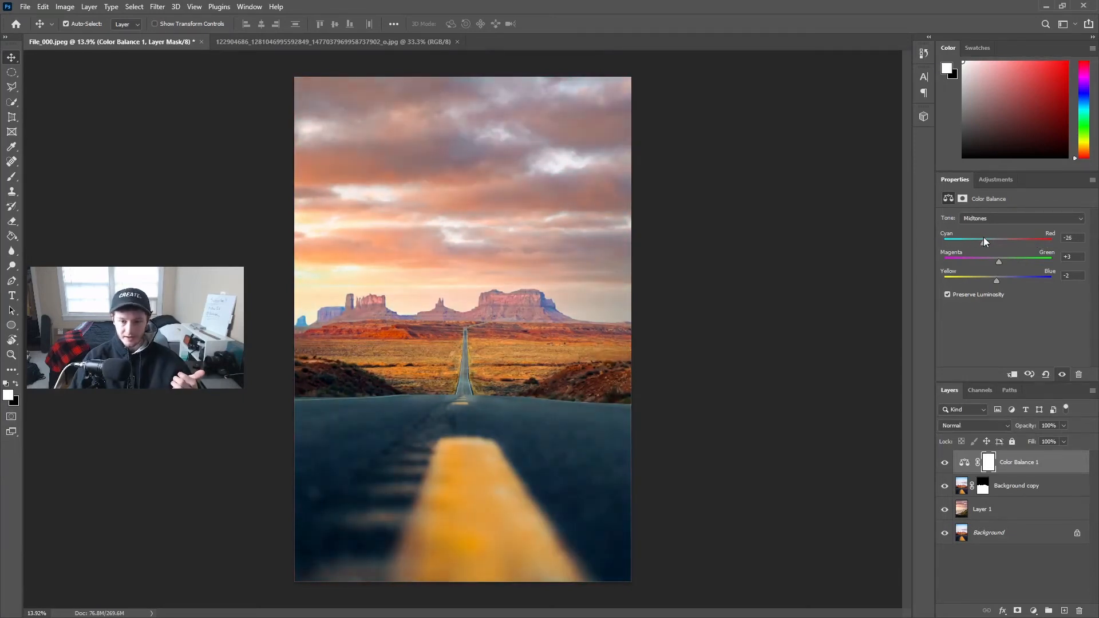
# - Set the Color Balance shadows to cyan -2 and magenta -1, and the highlights to cyan -4, green +2 and blue +4
pyautogui.click(995, 217)
pyautogui.click(987, 227)
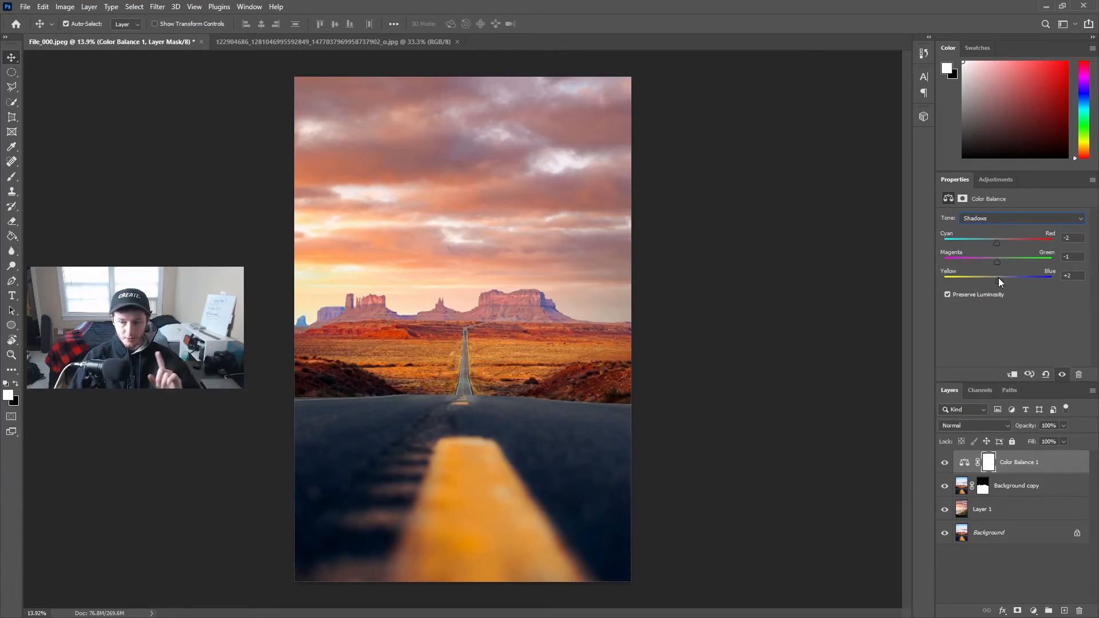
pyautogui.moveTo(999, 277); pyautogui.dragTo(996, 277)
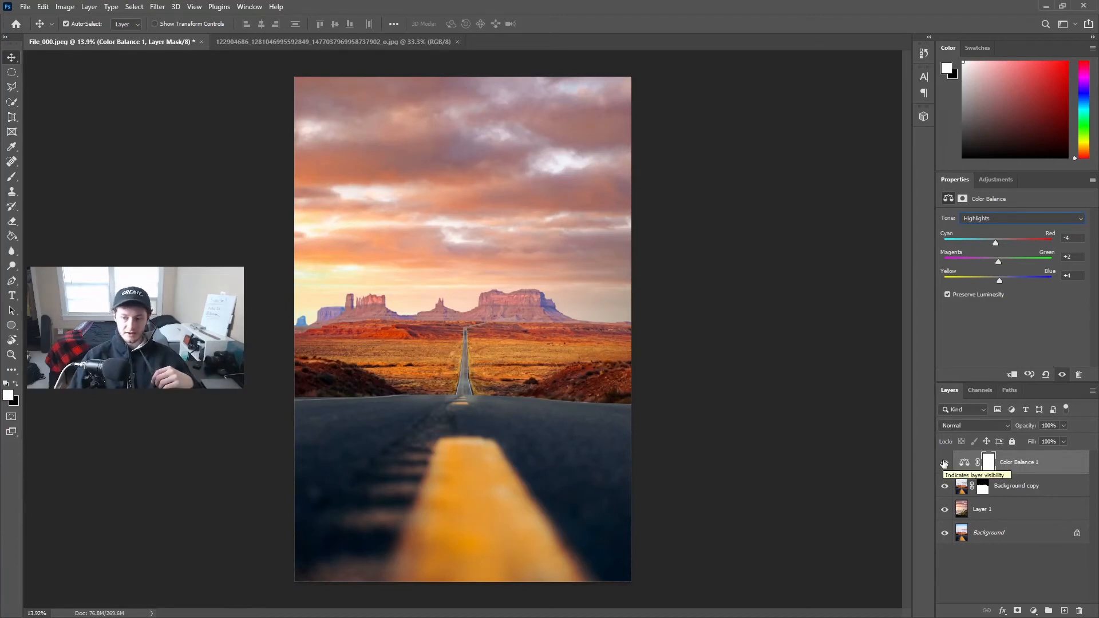
# - Compare the image with and without the Color Balance adjustment, and the finished composite against the original Background layer
pyautogui.click(945, 463)
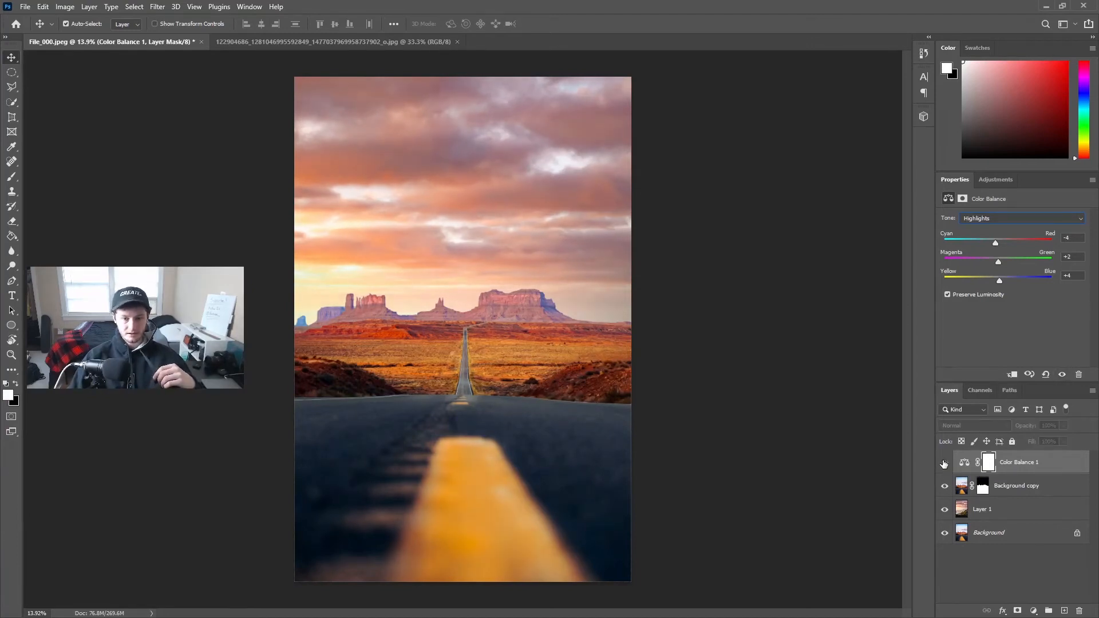
pyautogui.click(945, 463)
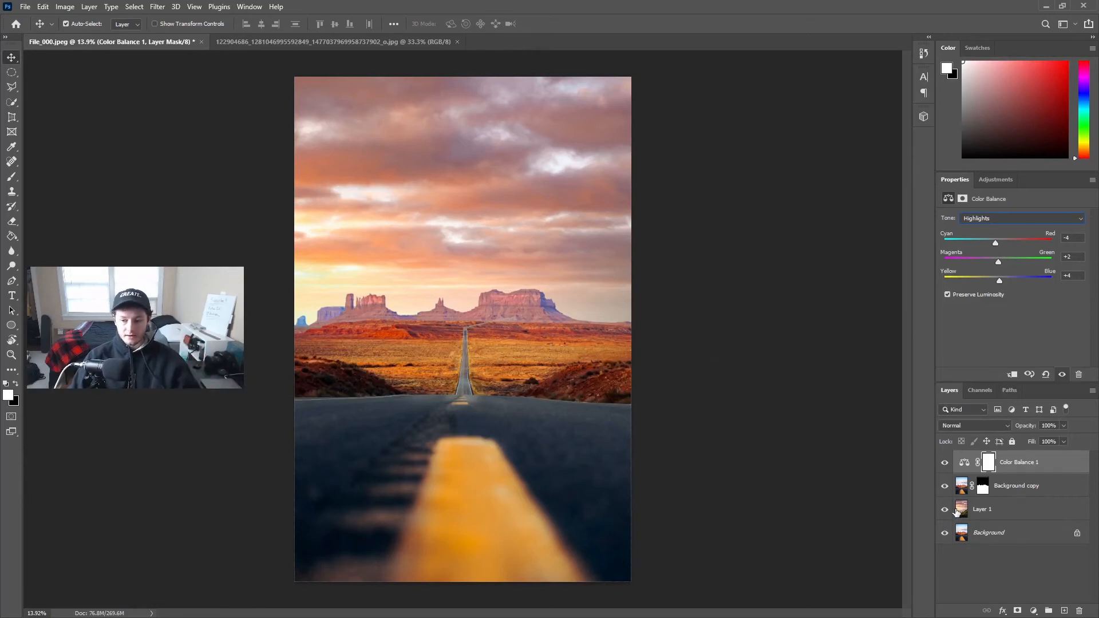
pyautogui.keyDown('alt'); pyautogui.click(946, 533); pyautogui.keyUp('alt')
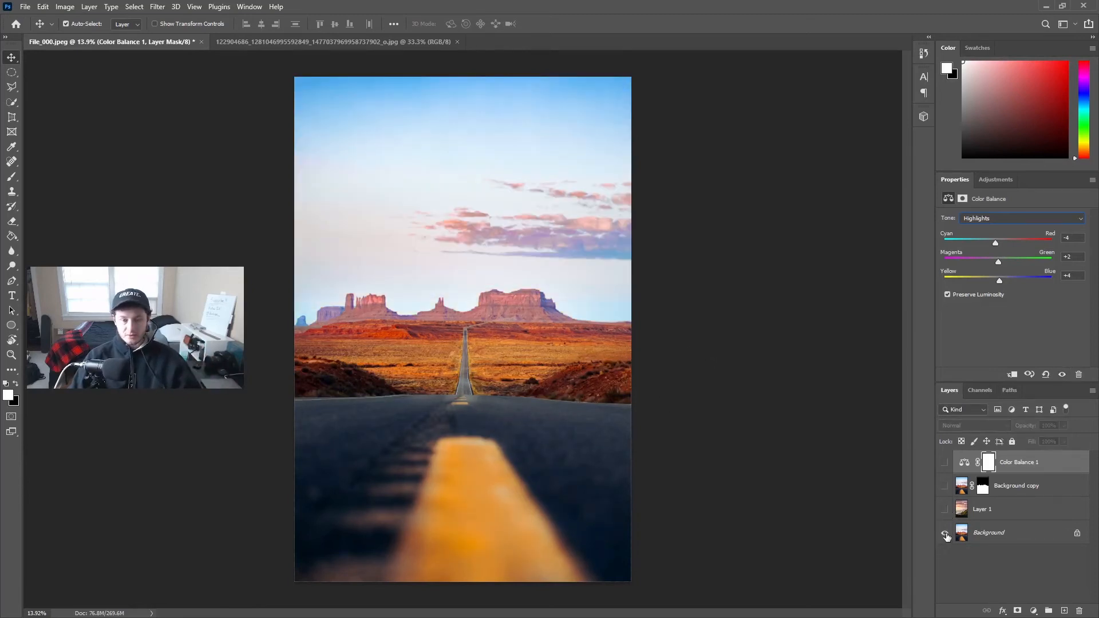
pyautogui.keyDown('alt'); pyautogui.click(946, 534); pyautogui.keyUp('alt')
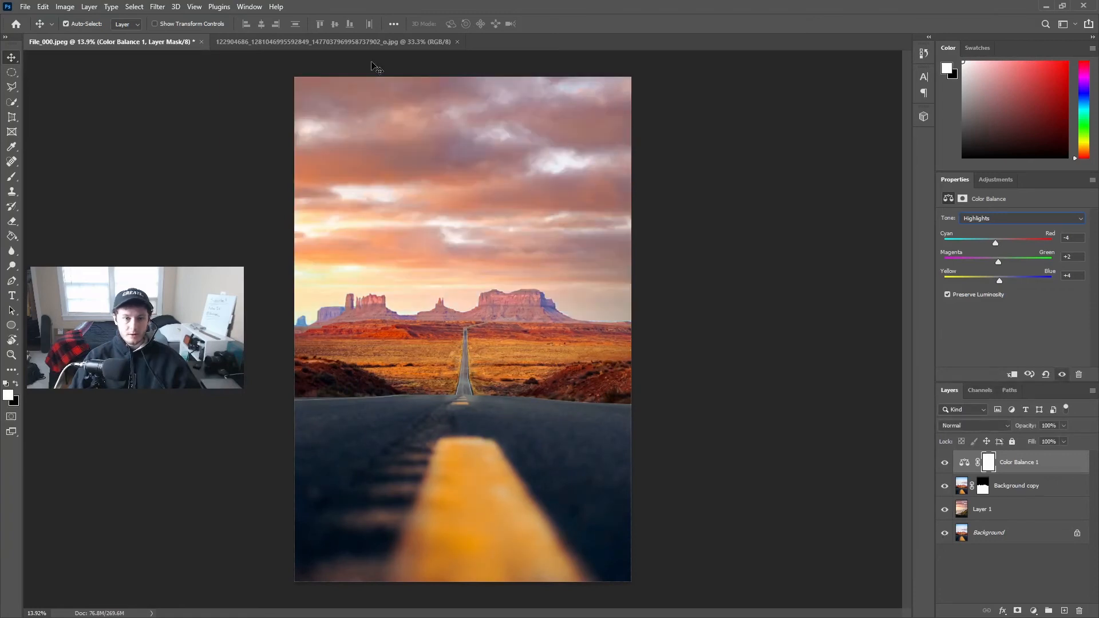
# - Review the coastal sunset source image, return to the File_000.jpeg composite, and select its Background and Background copy layers in turn
pyautogui.click(366, 43)
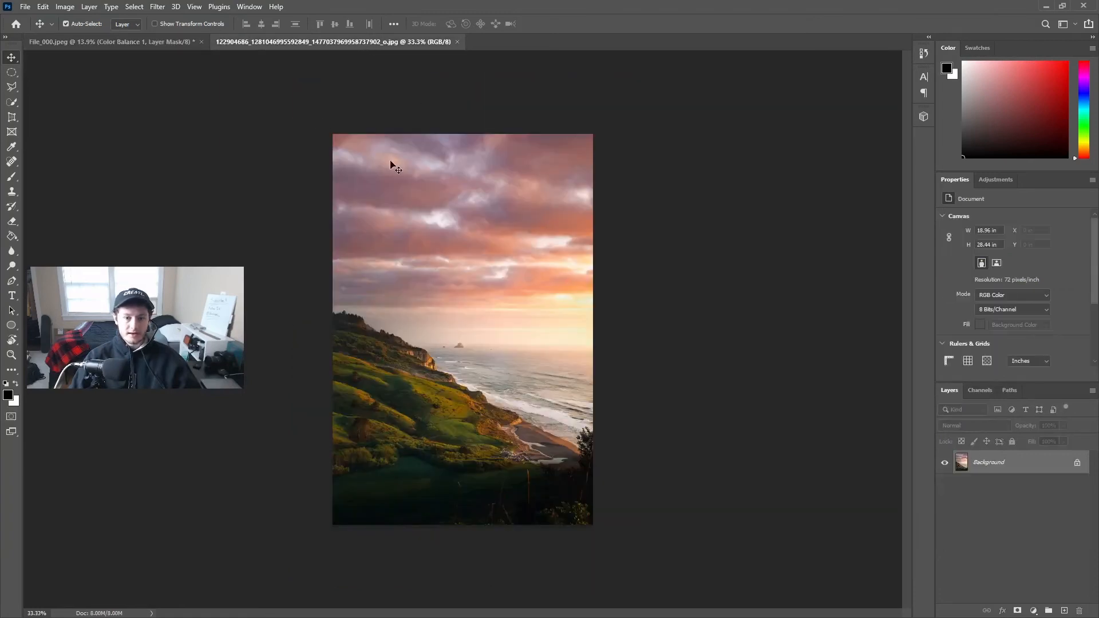
pyautogui.click(167, 43)
pyautogui.click(999, 535)
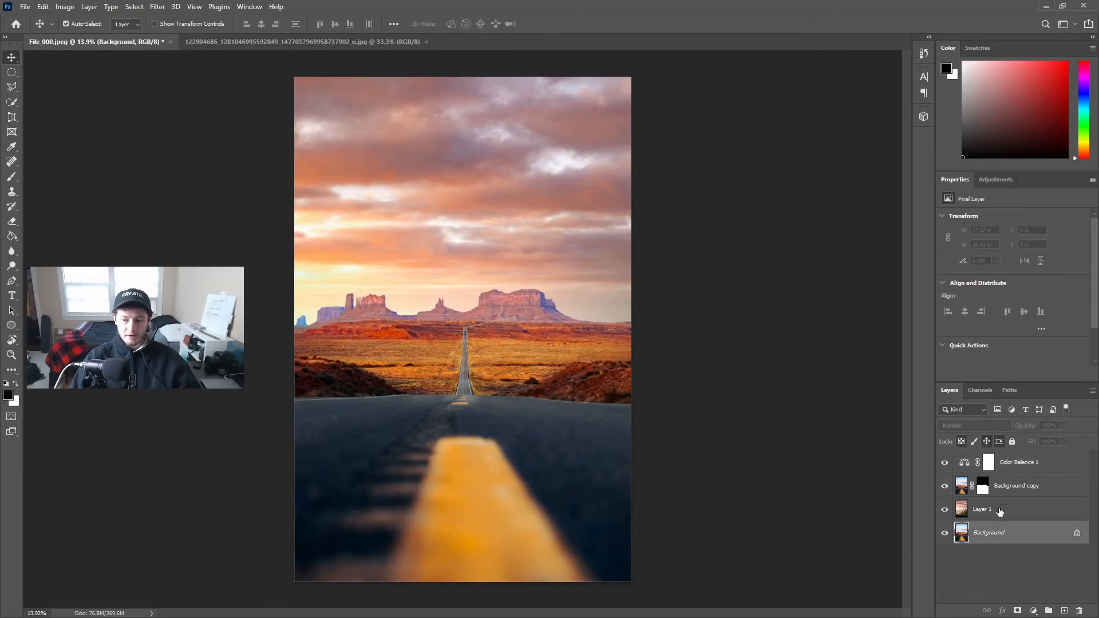
pyautogui.click(1008, 486)
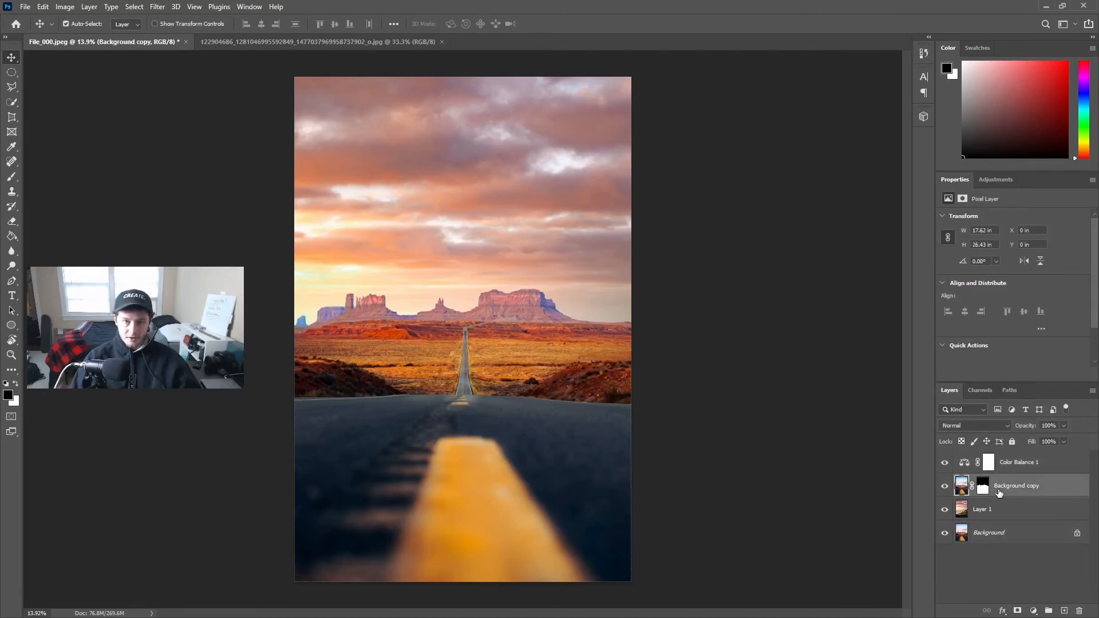